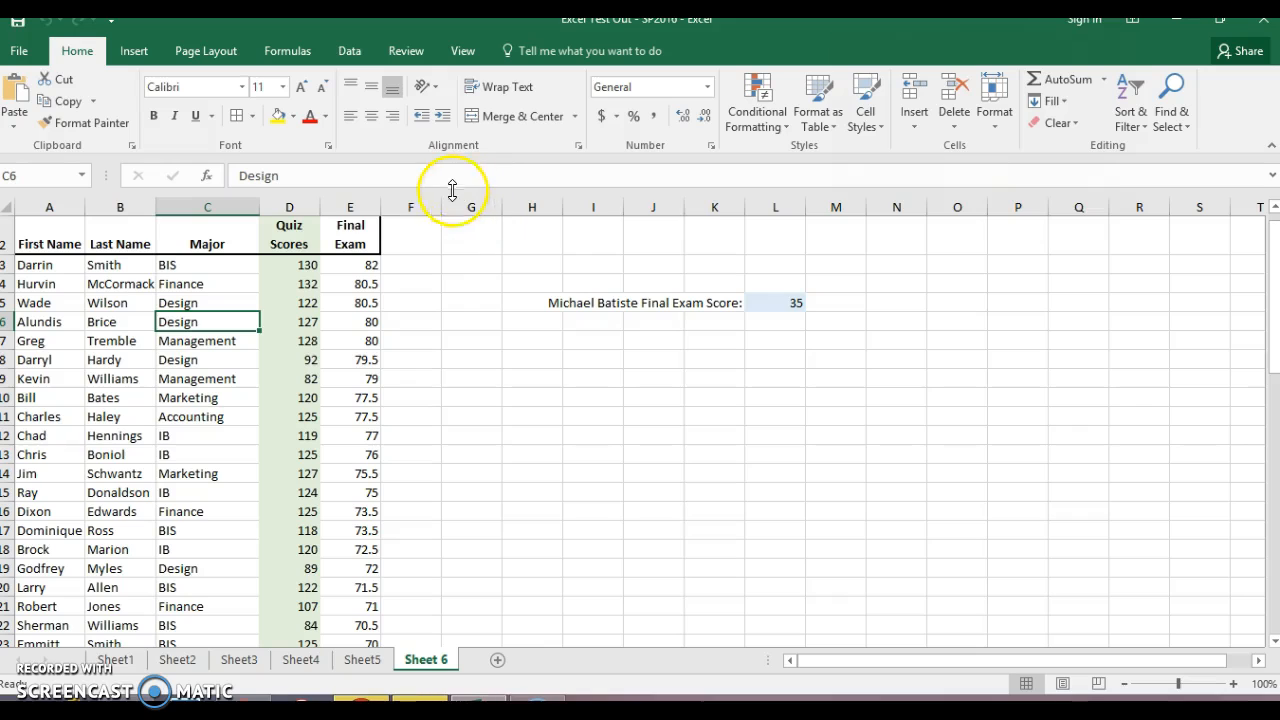
- Create a PivotTable from the range A2:E60 of Sheet 6 on a new worksheet
{"action": "left_click", "coordinate": [135, 52]}
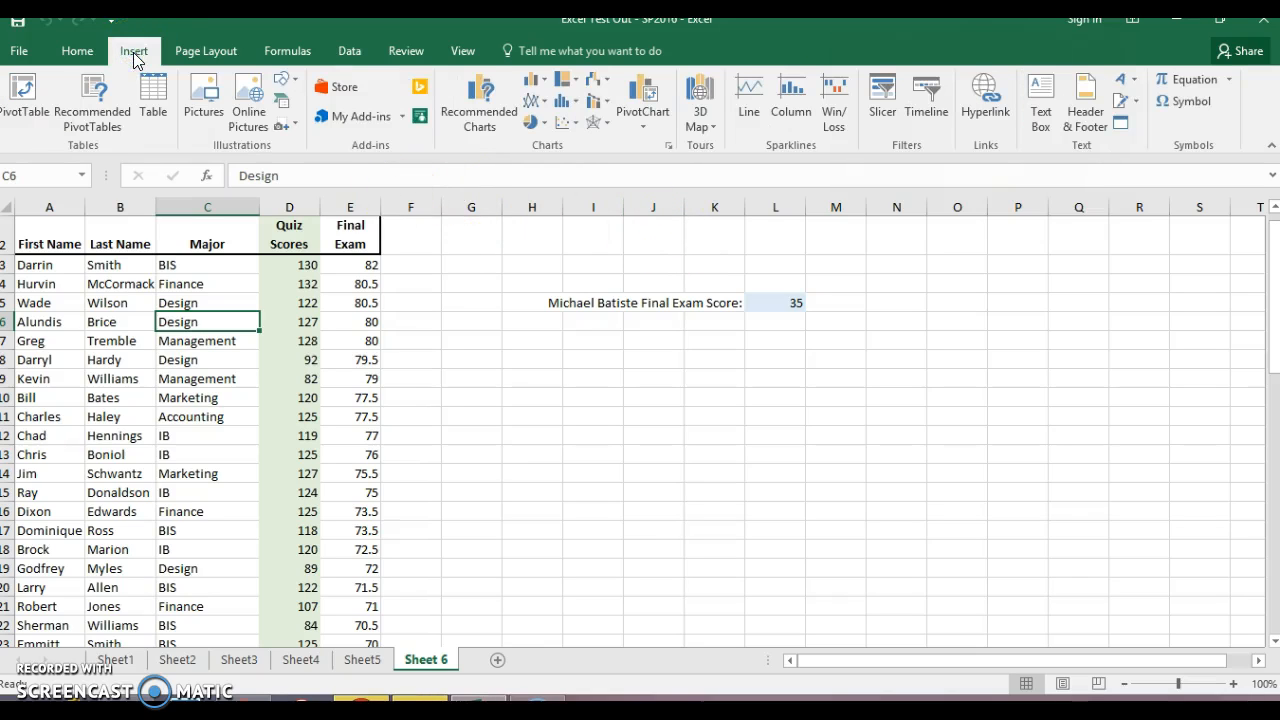
{"action": "left_click", "coordinate": [30, 100]}
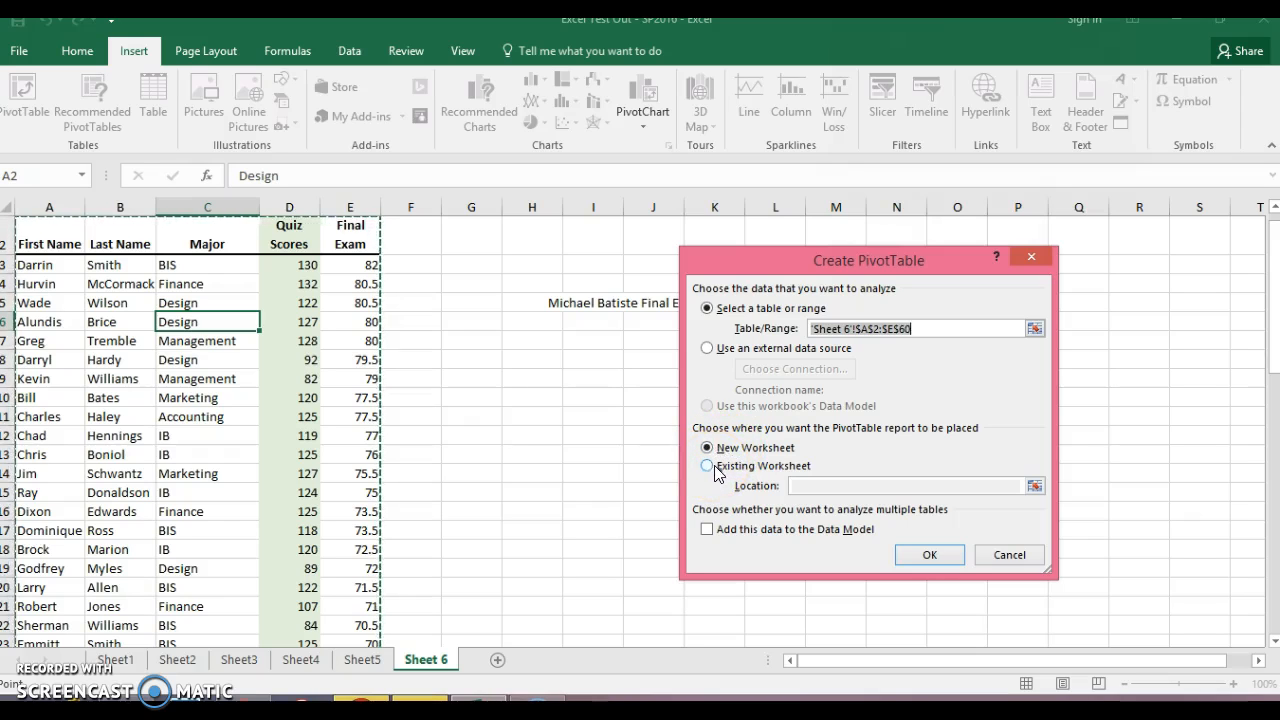
{"action": "left_click", "coordinate": [930, 556]}
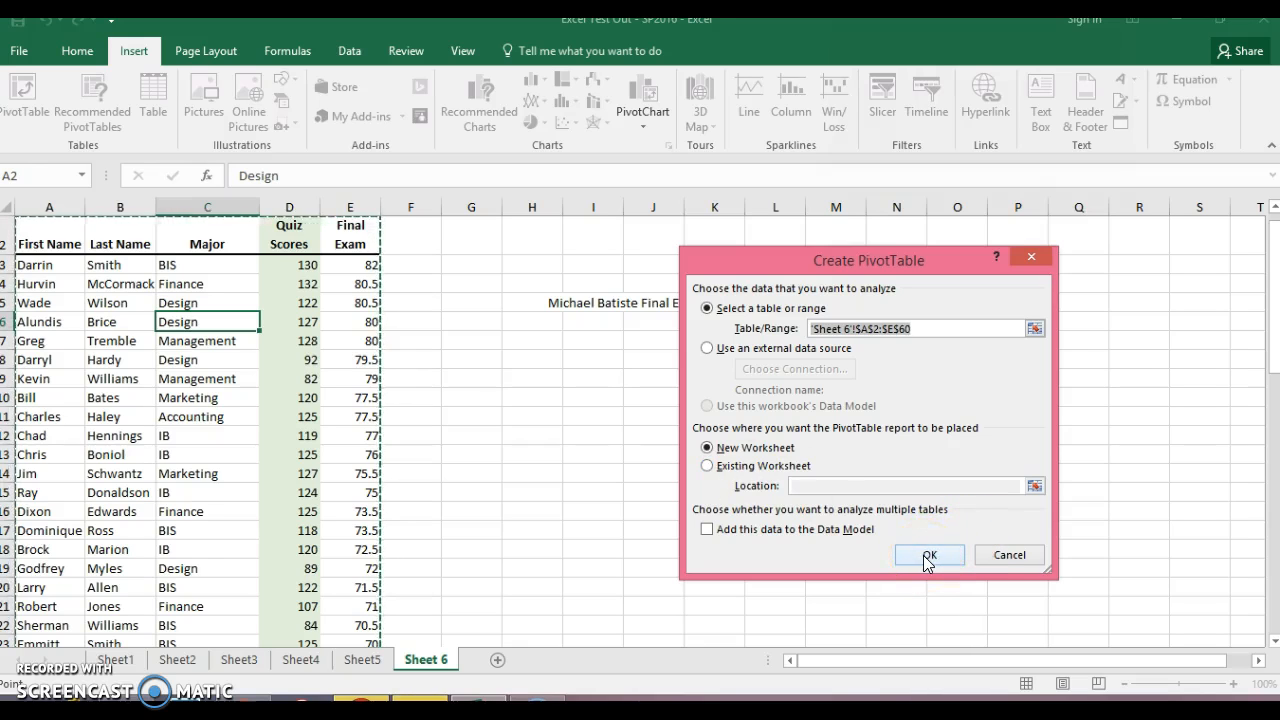
{"action": "left_click", "coordinate": [928, 560]}
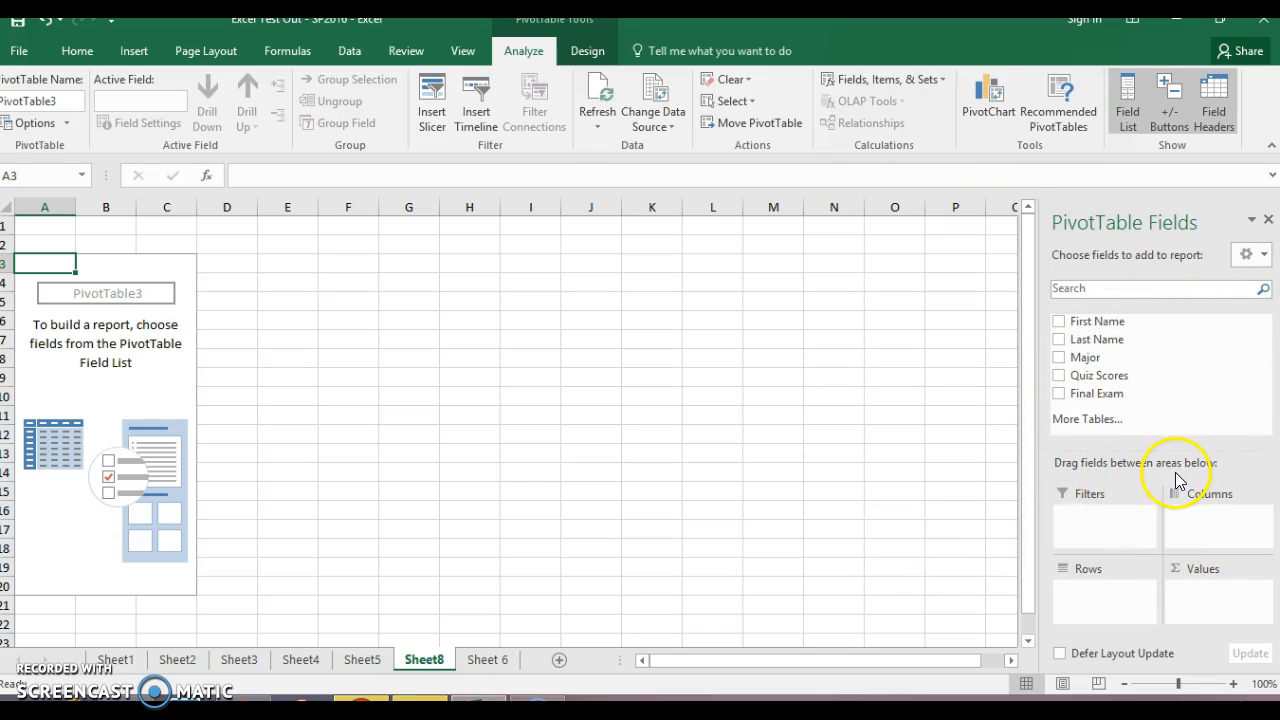
- Use Major as the PivotTable's row labels and also add Major to the values as a count
{"action": "left_click", "coordinate": [1060, 358]}
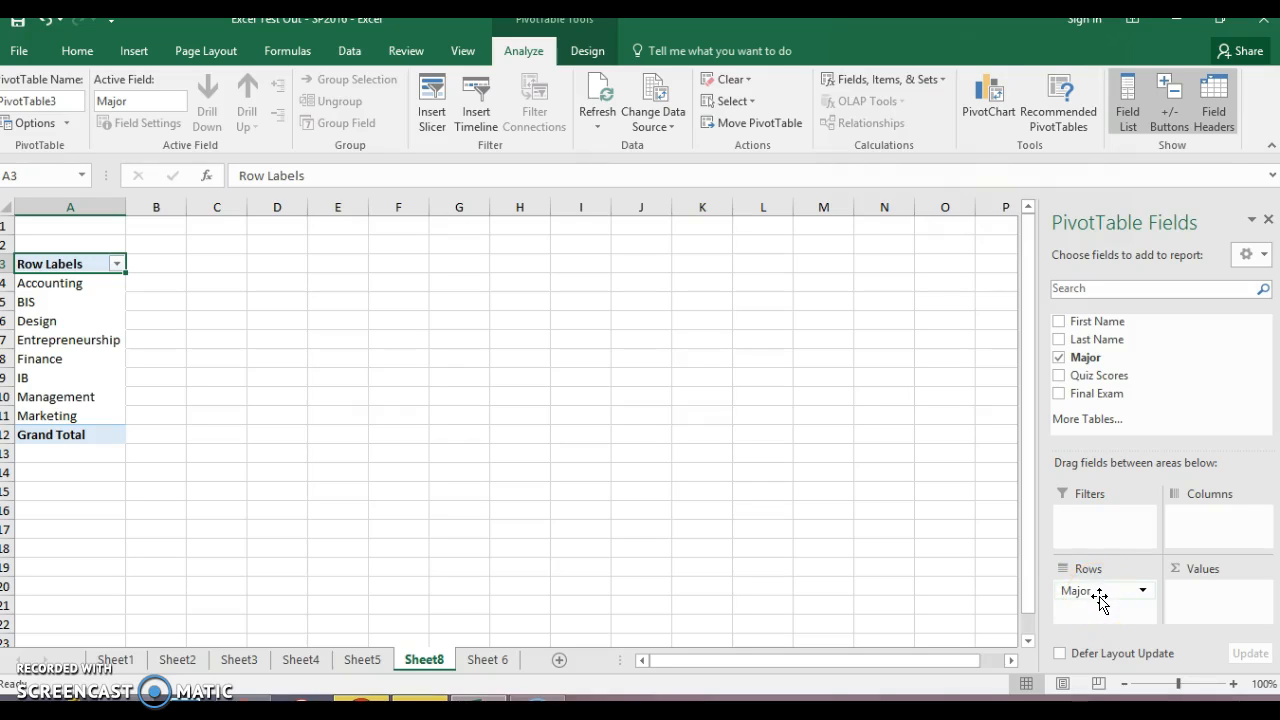
{"action": "left_click_drag", "start_coordinate": [1098, 594], "coordinate": [1183, 530]}
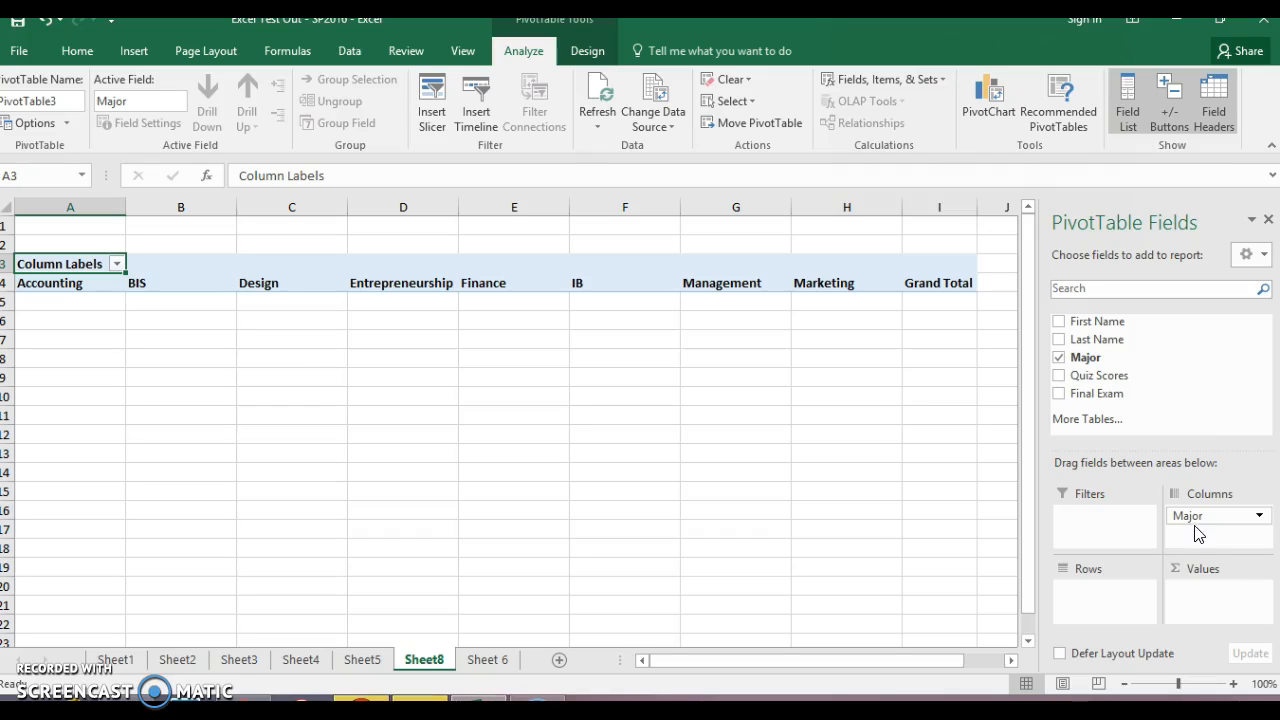
{"action": "left_click_drag", "start_coordinate": [1193, 527], "coordinate": [1110, 587]}
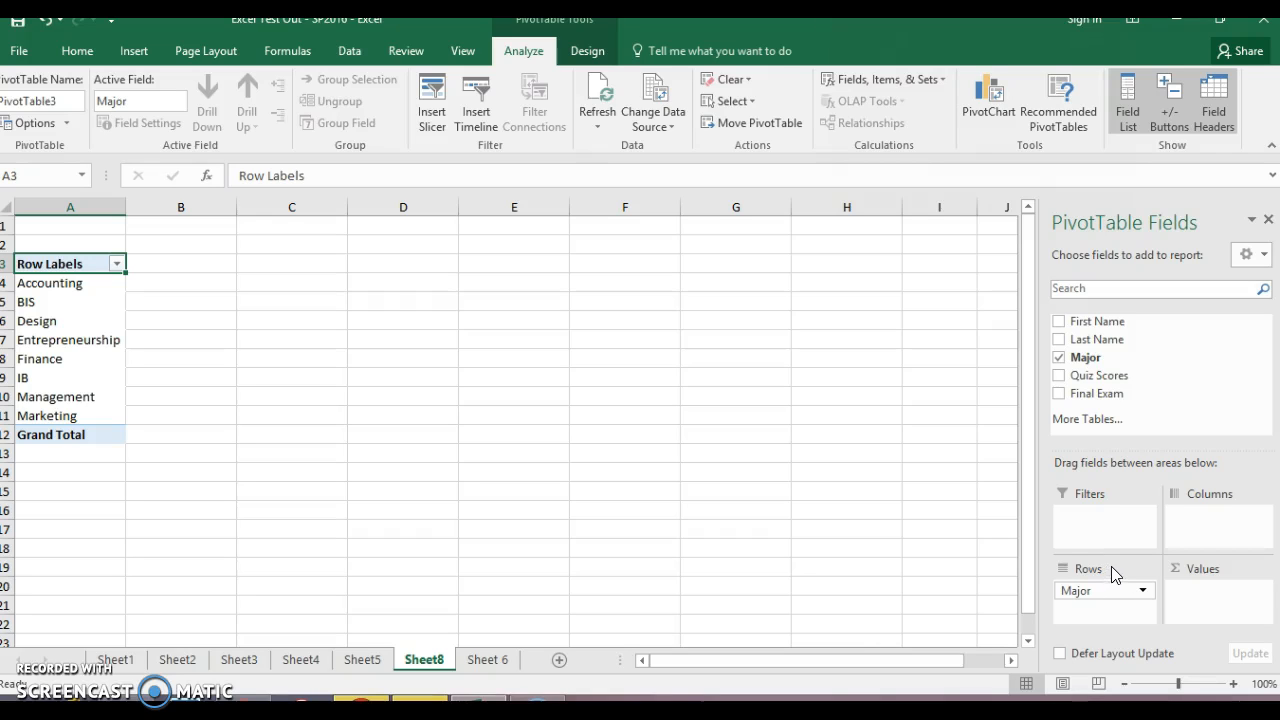
{"action": "left_click", "coordinate": [1117, 566]}
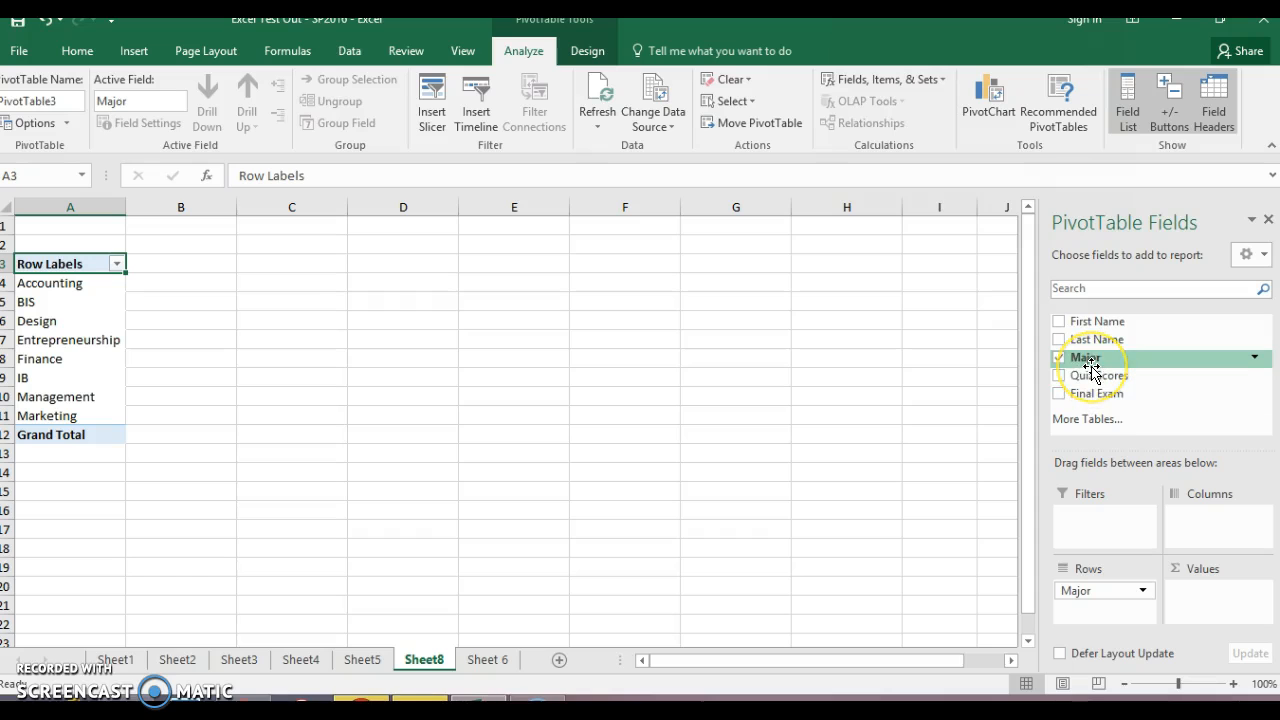
{"action": "left_click_drag", "start_coordinate": [1090, 368], "coordinate": [1191, 587]}
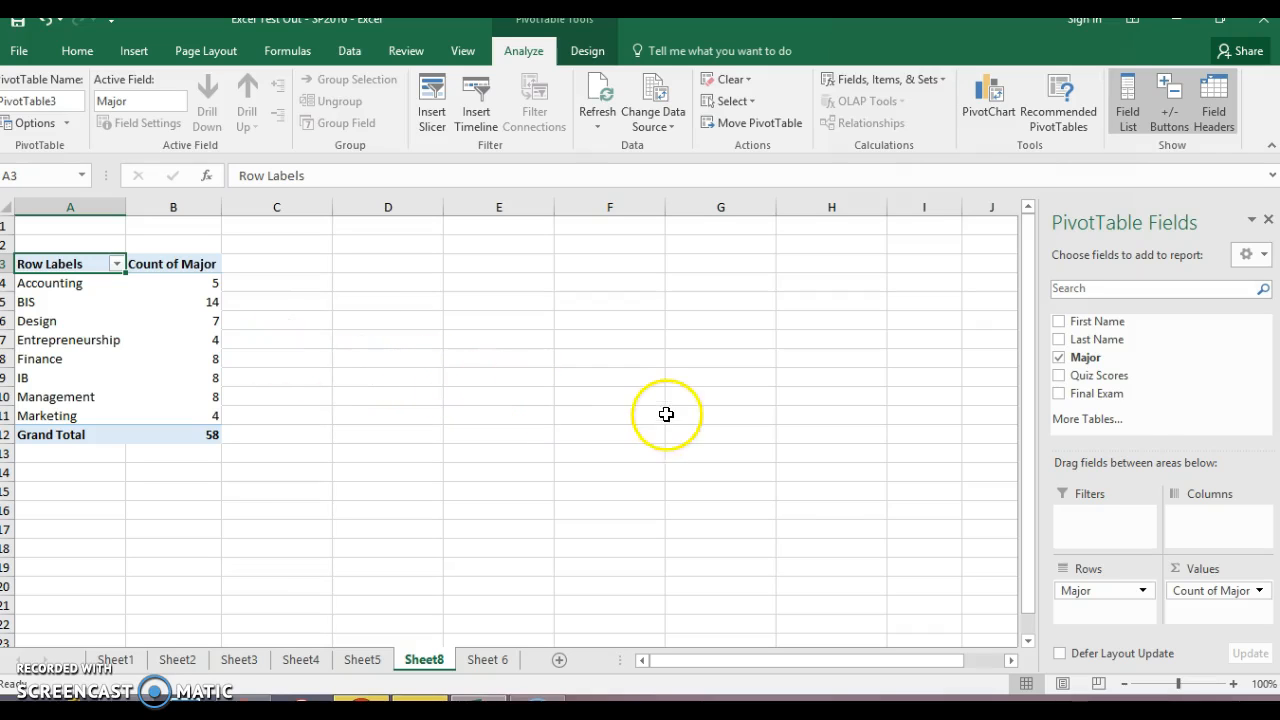
- Add Quiz Scores to the PivotTable values and summarize the field by Average
{"action": "left_click", "coordinate": [1059, 376]}
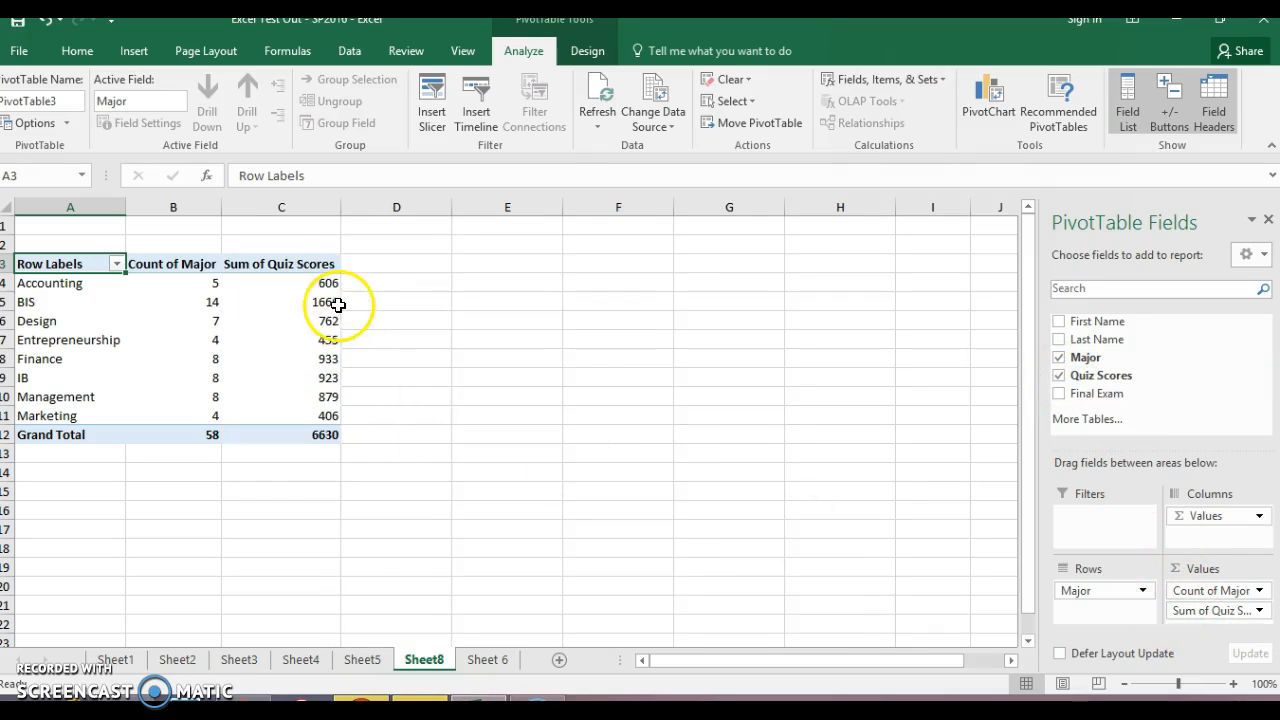
{"action": "left_click", "coordinate": [1259, 612]}
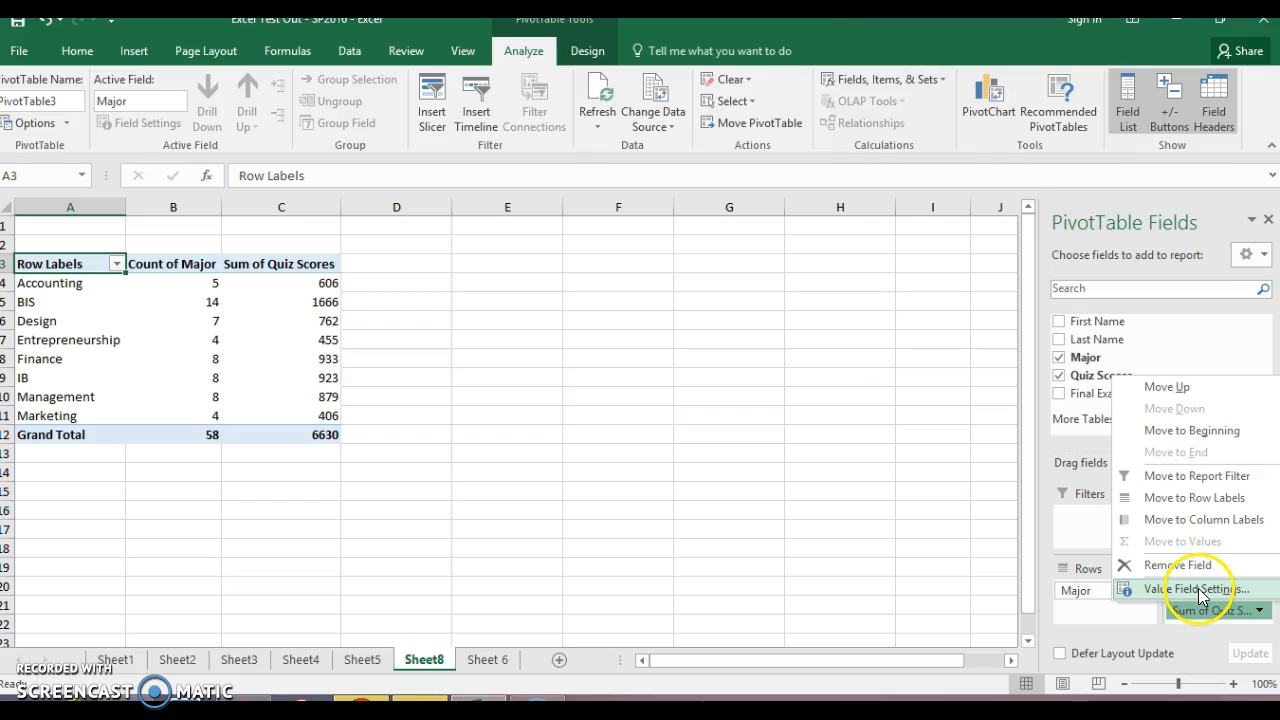
{"action": "left_click", "coordinate": [1196, 589]}
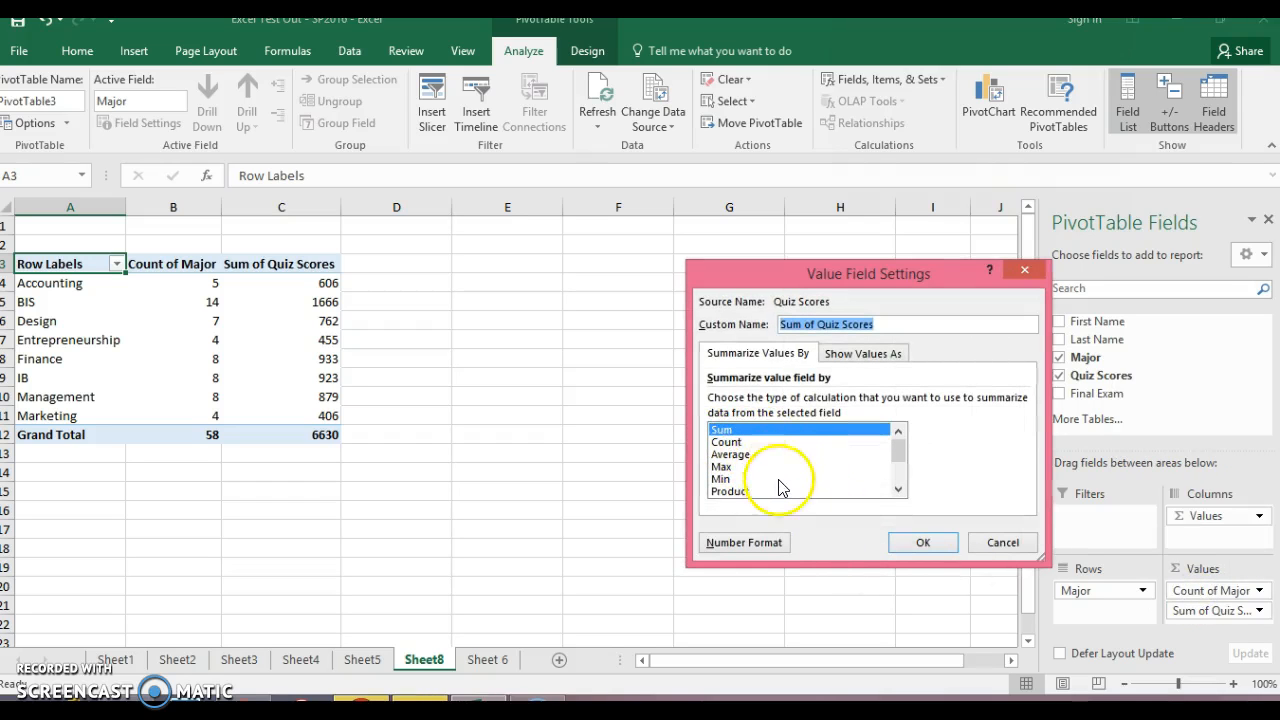
{"action": "left_click", "coordinate": [730, 454]}
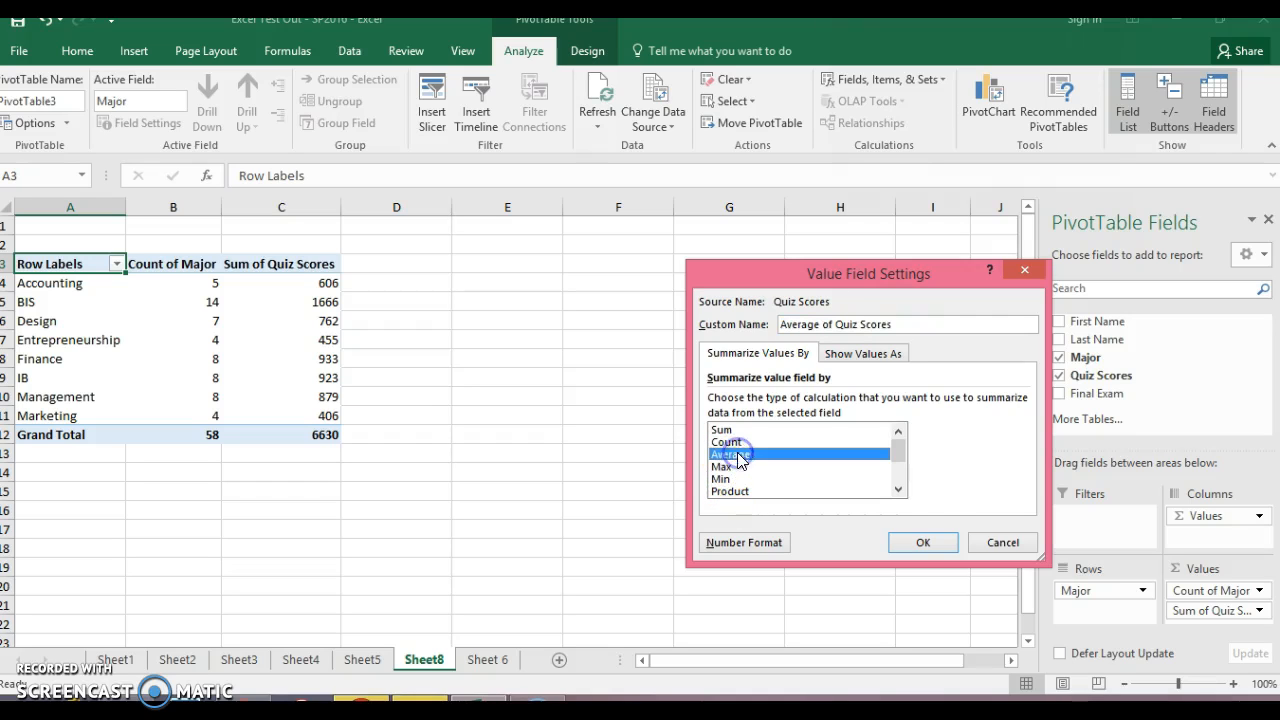
{"action": "left_click", "coordinate": [920, 540]}
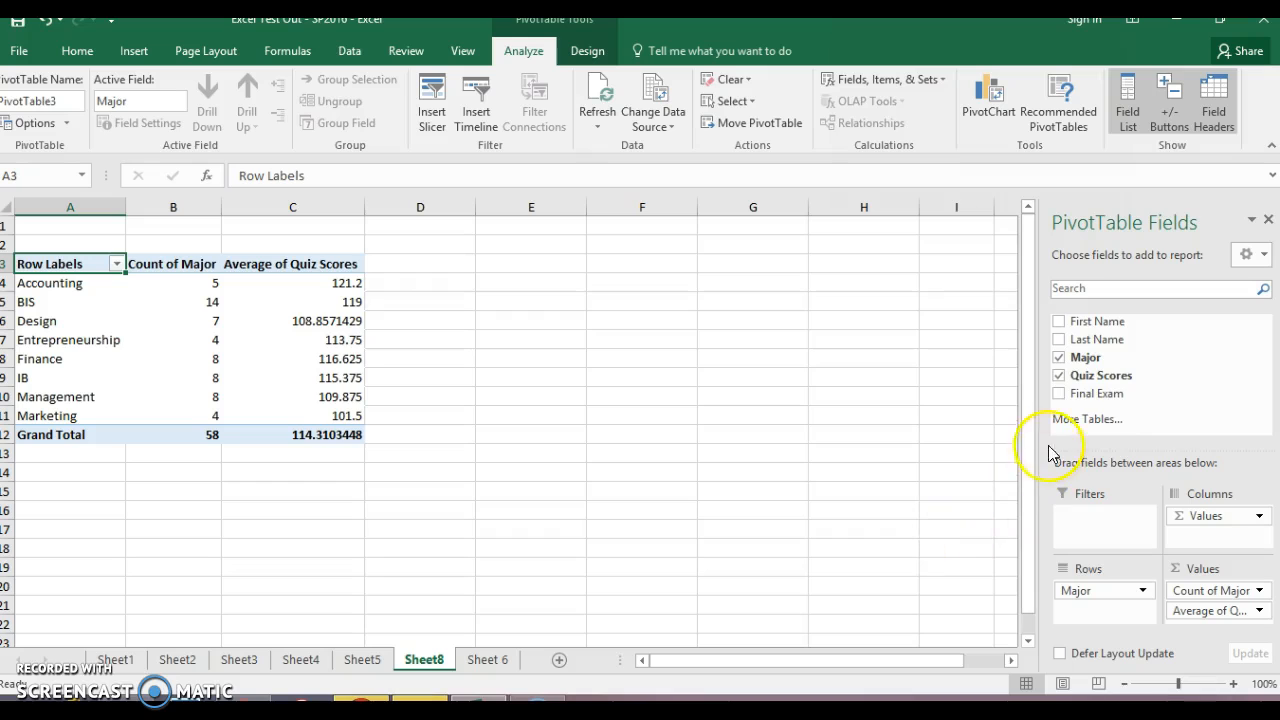
- Add Final Exam to the PivotTable values and summarize it by Average
{"action": "left_click", "coordinate": [1058, 394]}
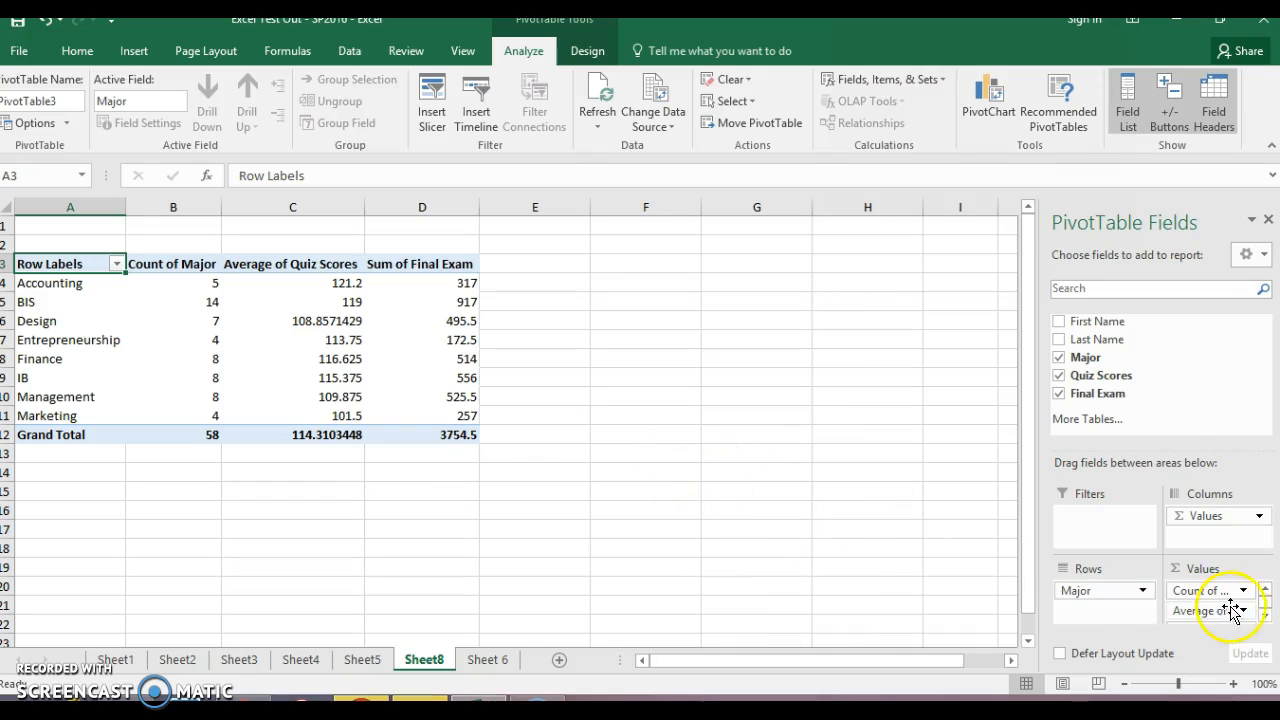
{"action": "scroll", "coordinate": [1250, 612], "scroll_direction": "down", "scroll_amount": 1}
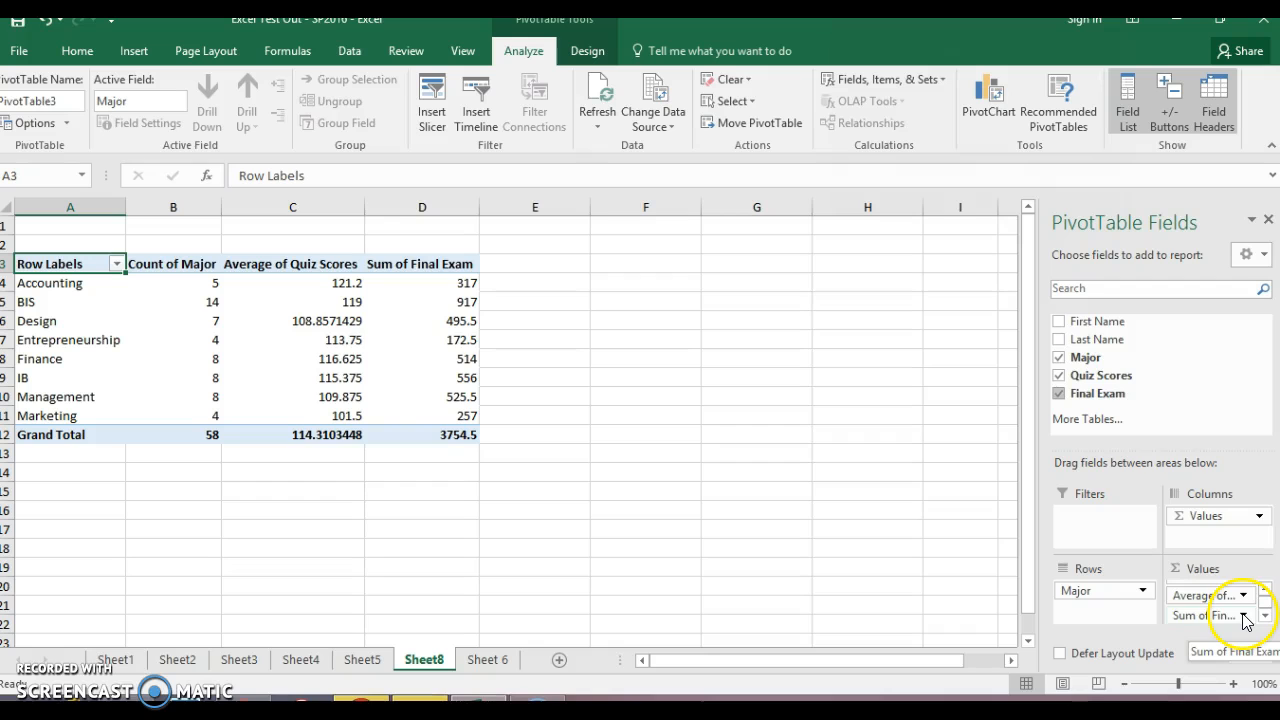
{"action": "left_click", "coordinate": [1243, 616]}
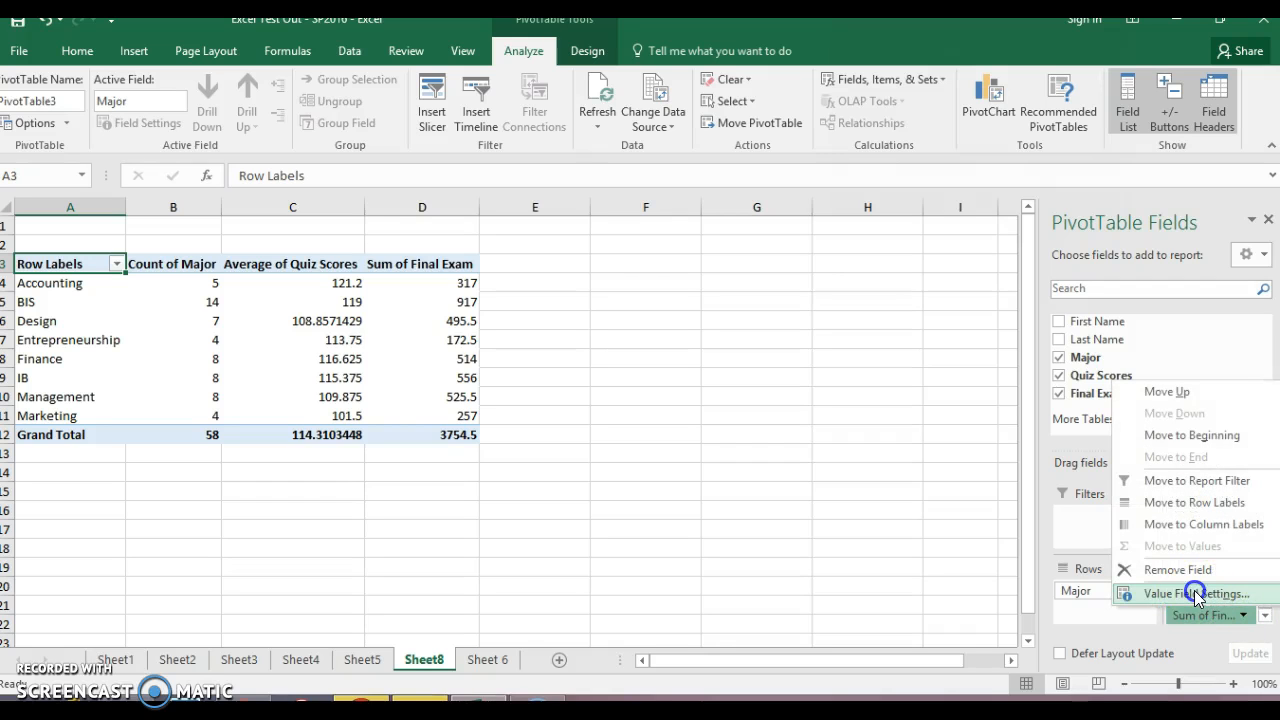
{"action": "left_click", "coordinate": [1197, 594]}
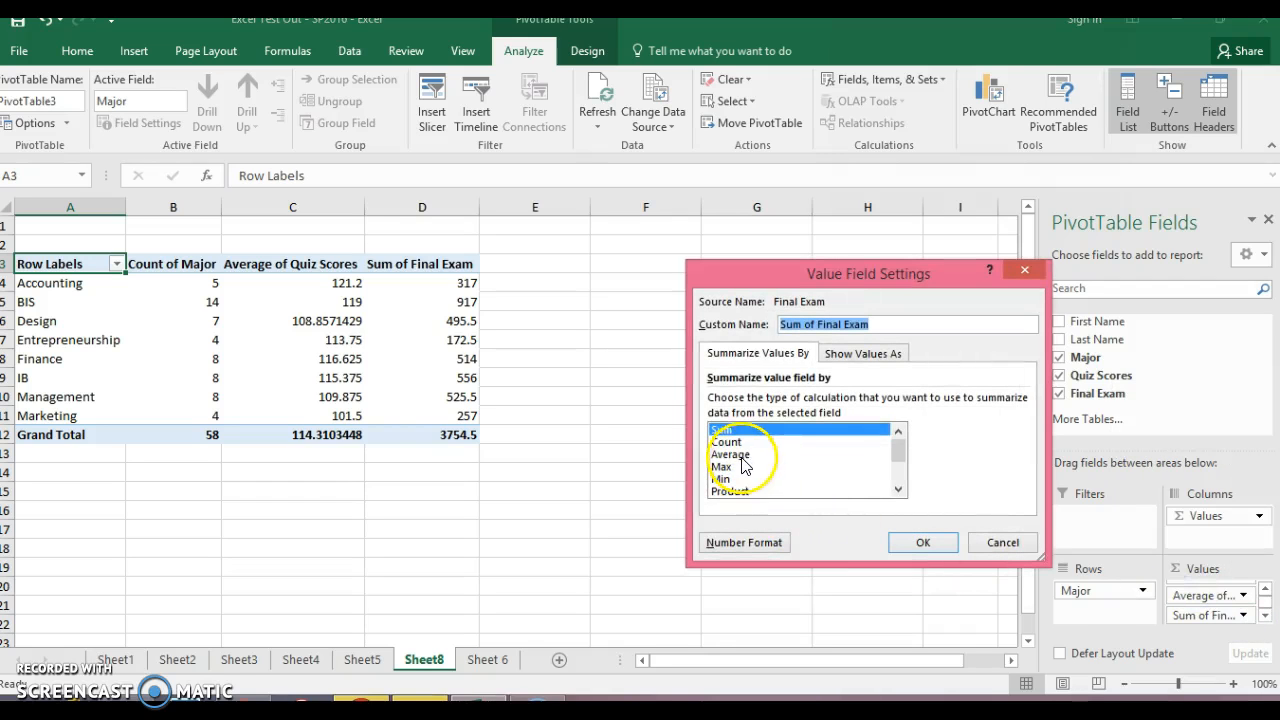
{"action": "left_click", "coordinate": [741, 456]}
{"action": "left_click", "coordinate": [920, 541]}
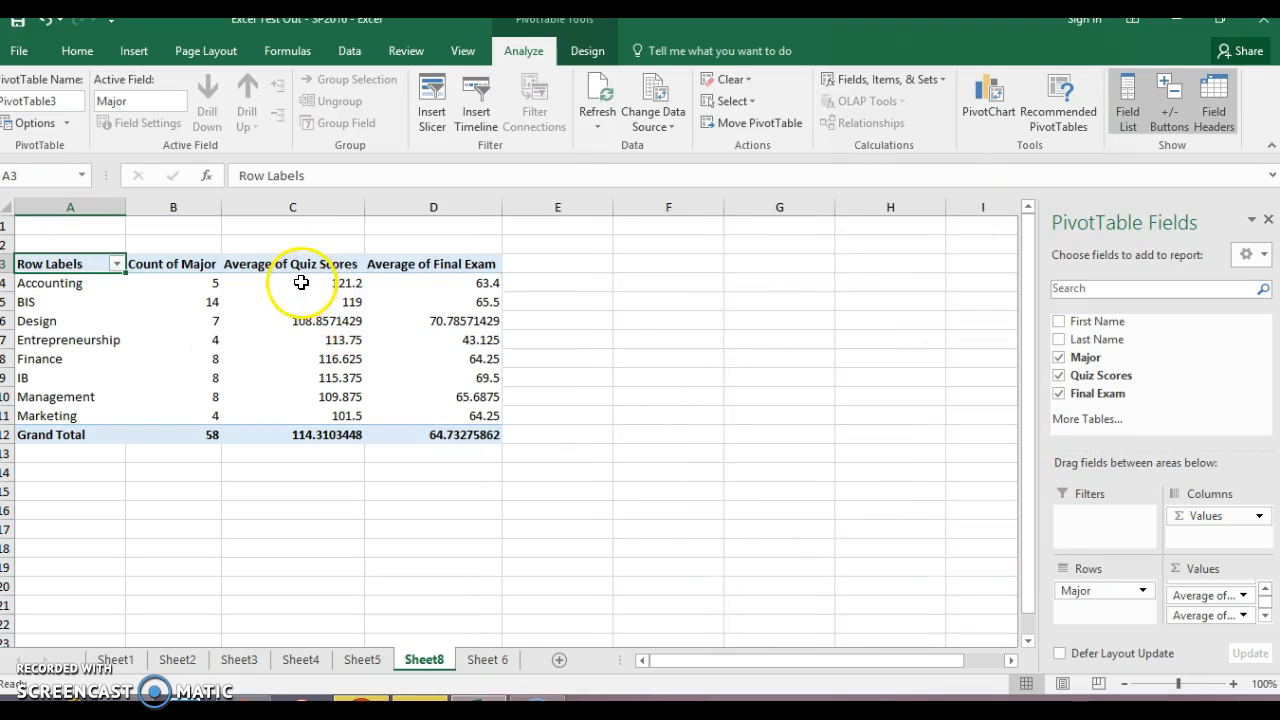
- Apply the Number format to the quiz and final exam averages in C4:D12, including the grand totals
{"action": "left_click", "coordinate": [347, 285]}
{"action": "left_click_drag", "start_coordinate": [347, 285], "coordinate": [447, 430]}
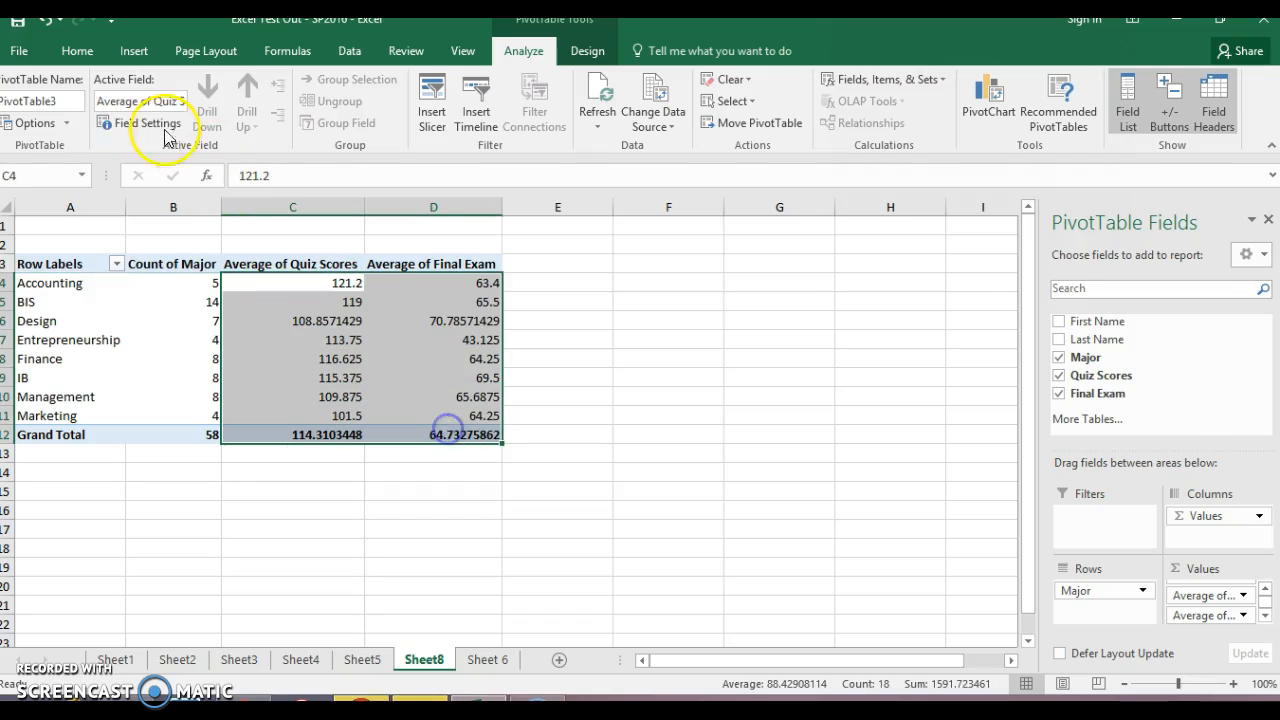
{"action": "left_click", "coordinate": [77, 50]}
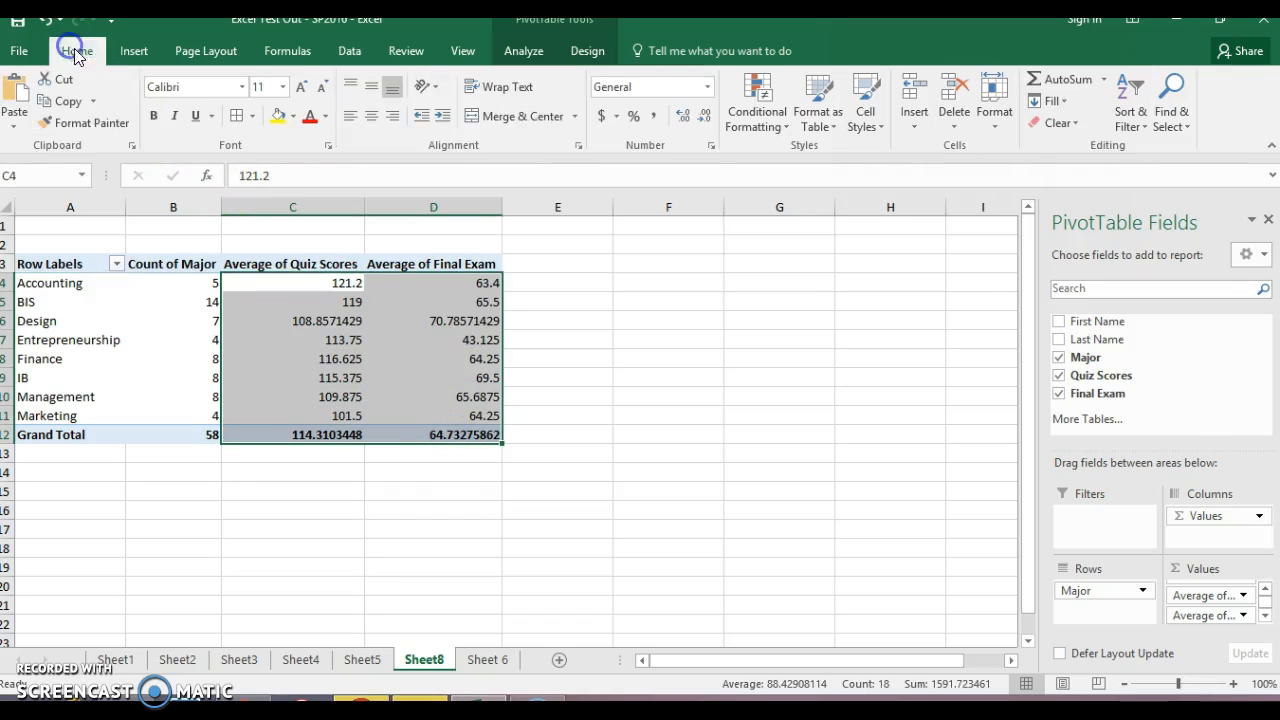
{"action": "left_click", "coordinate": [707, 87]}
{"action": "left_click", "coordinate": [692, 165]}
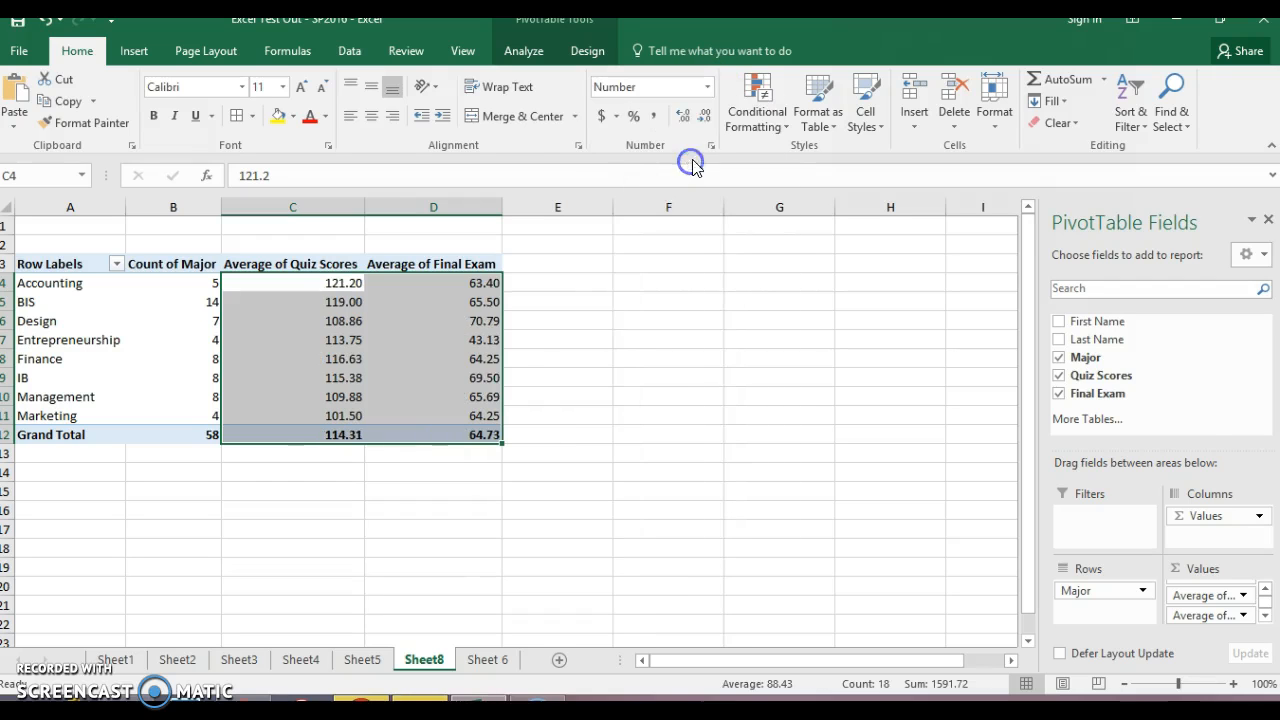
- Sort the majors in the row labels in descending order by Average of Final Exam
{"action": "left_click", "coordinate": [75, 283]}
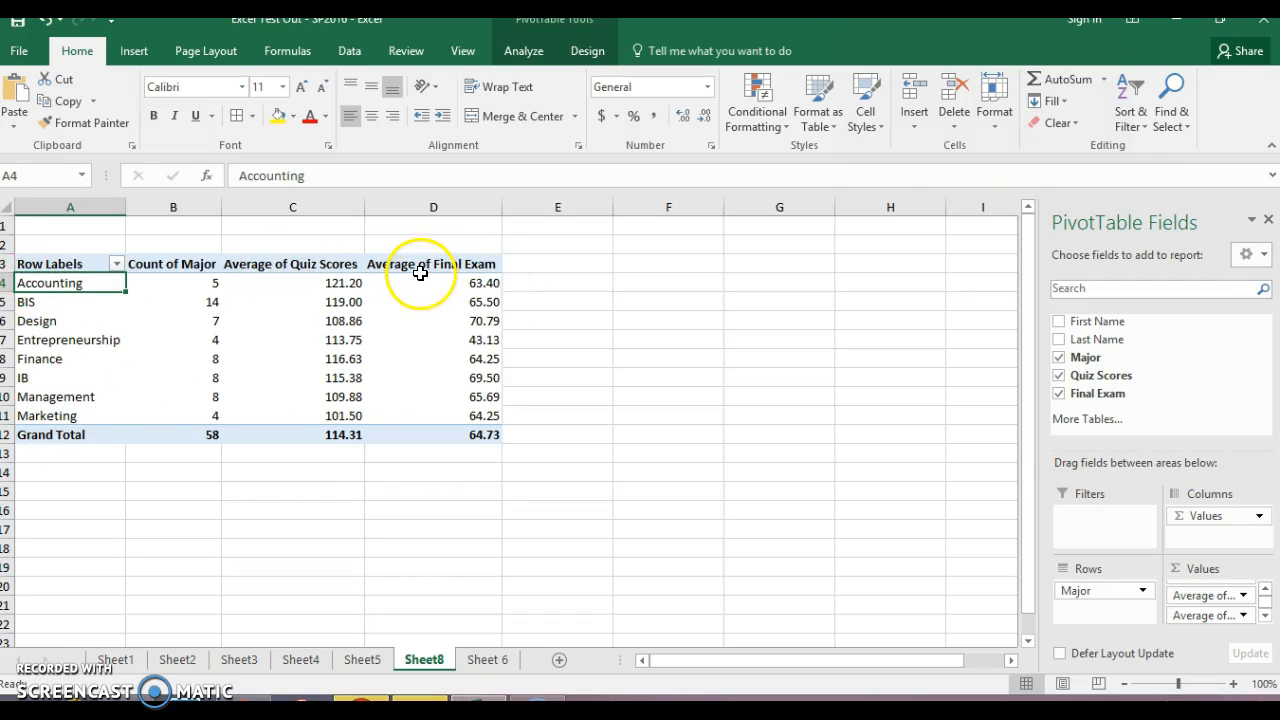
{"action": "left_click", "coordinate": [116, 266]}
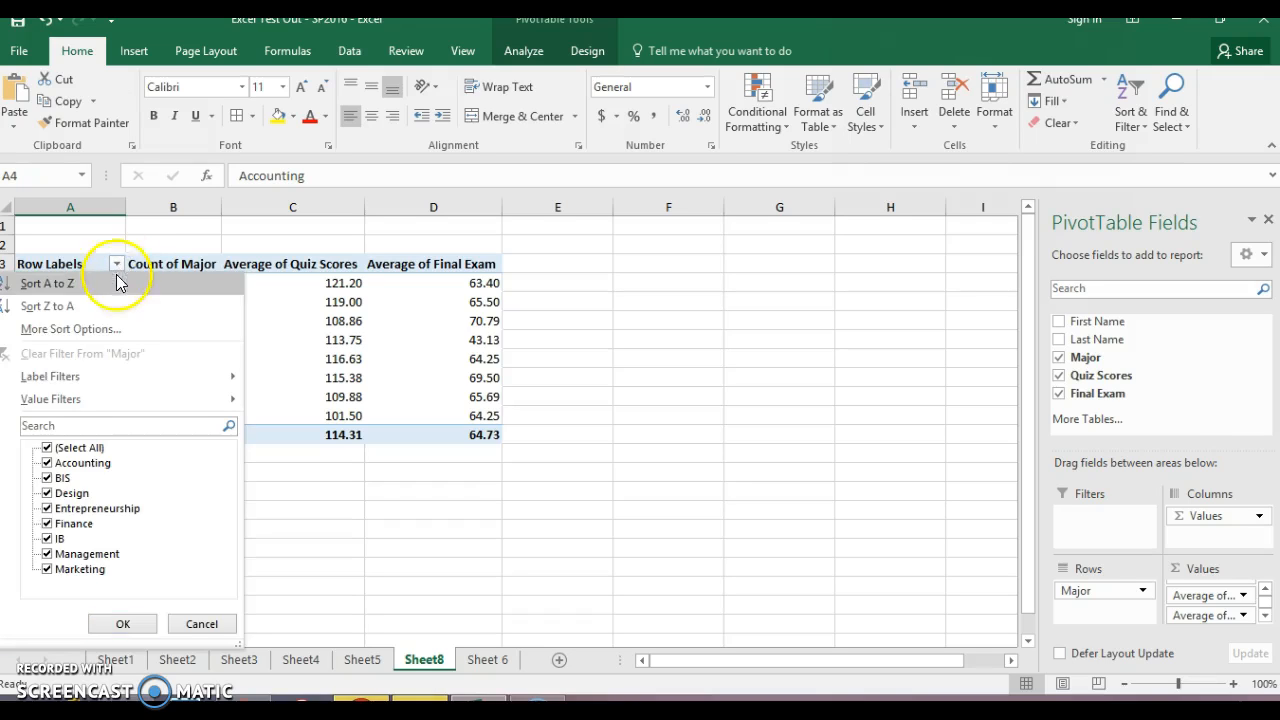
{"action": "left_click", "coordinate": [105, 333]}
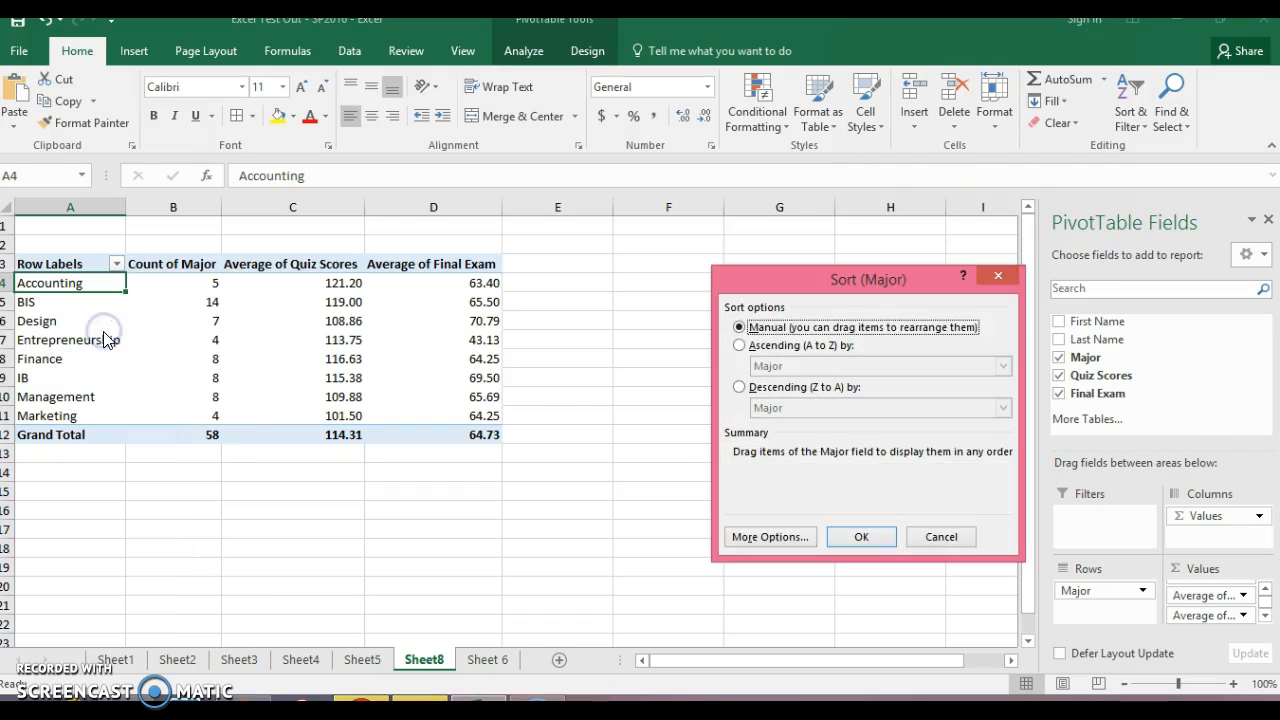
{"action": "left_click", "coordinate": [739, 387]}
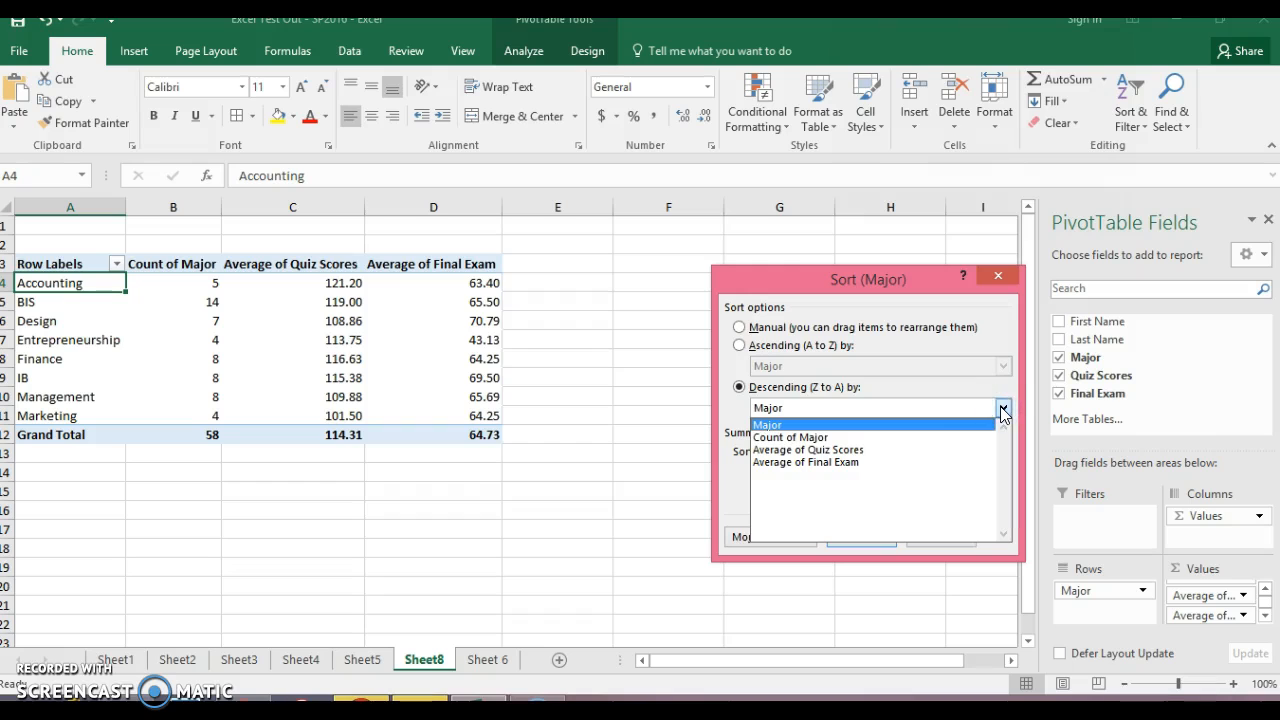
{"action": "left_click", "coordinate": [857, 463]}
{"action": "left_click", "coordinate": [855, 535]}
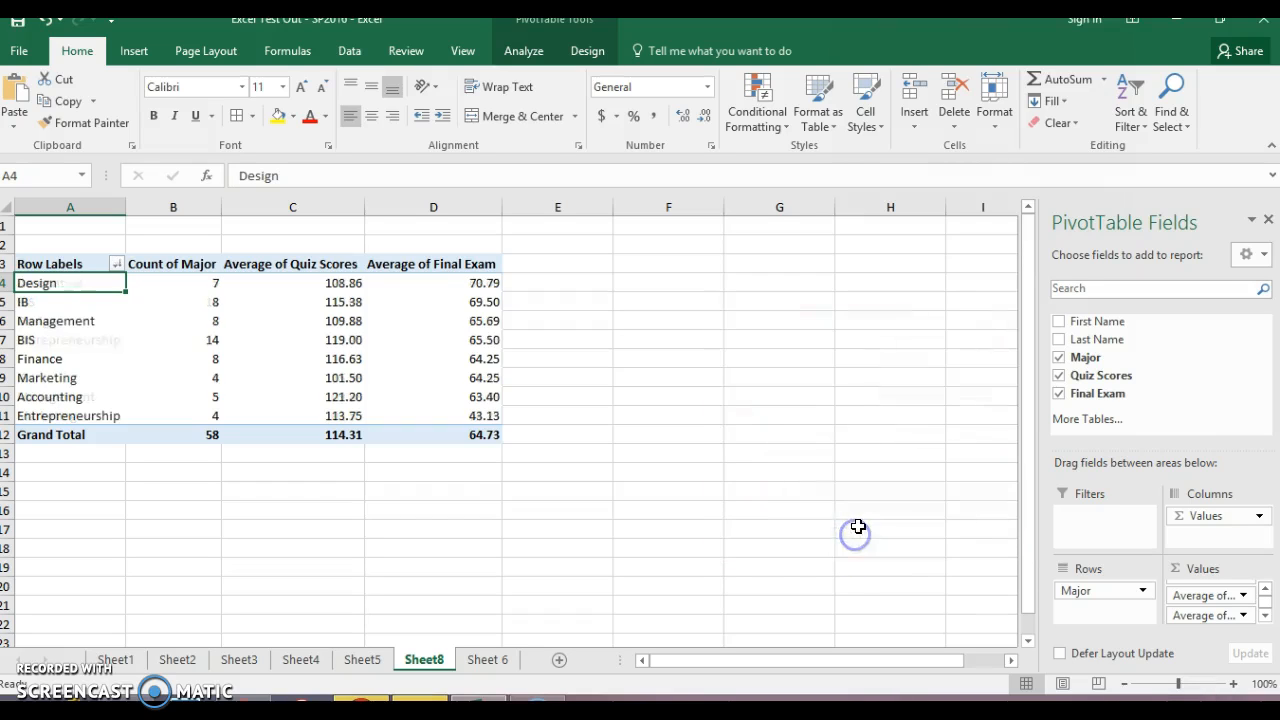